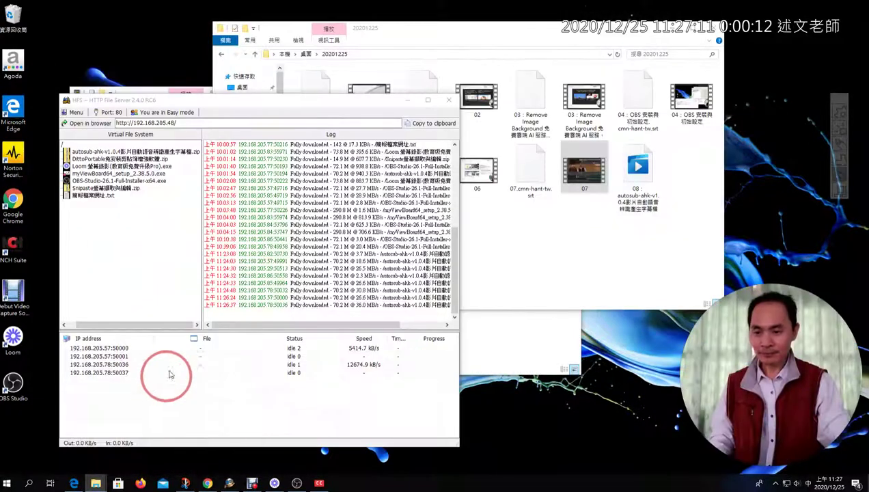
Open the autosub-ahk-v1.0.4影片自動語音辨識產生字幕檔 folder inside 新增資料夾 and select the autosub-ahk application
key(super+e)
drag(423, 156, 143, 113)
click(103, 221)
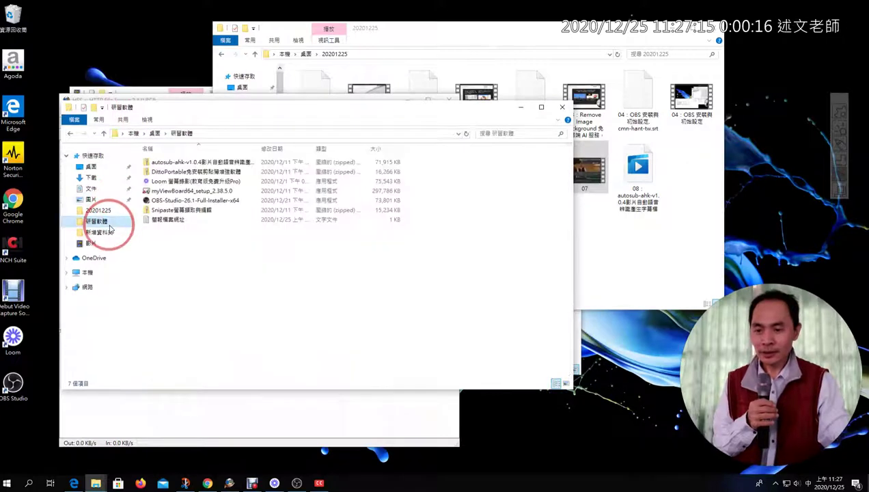
click(108, 235)
double_click(154, 164)
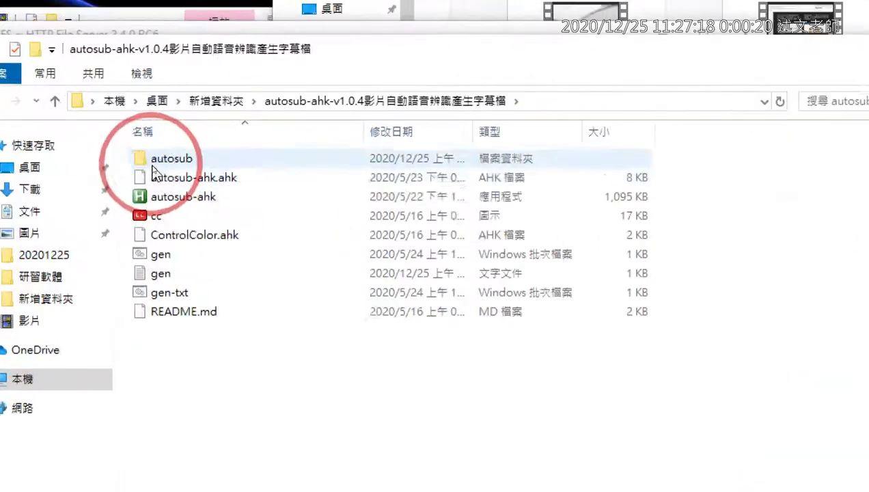
click(173, 183)
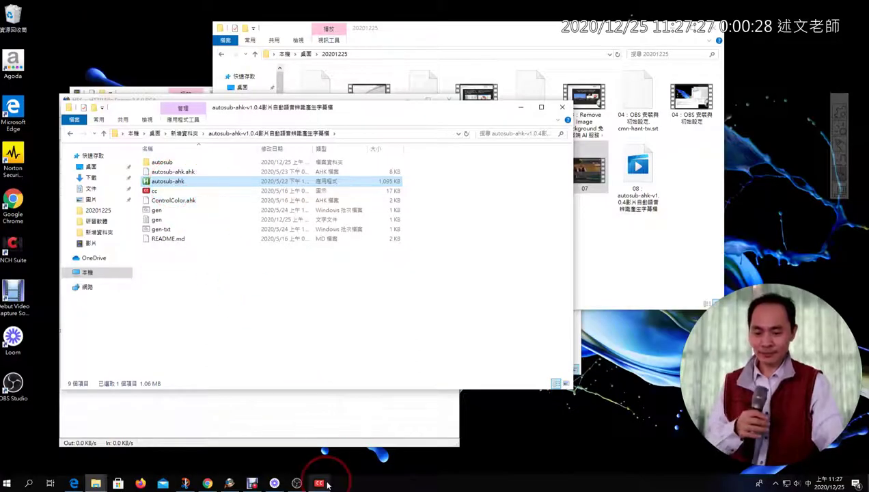
click(319, 478)
drag(334, 156, 188, 90)
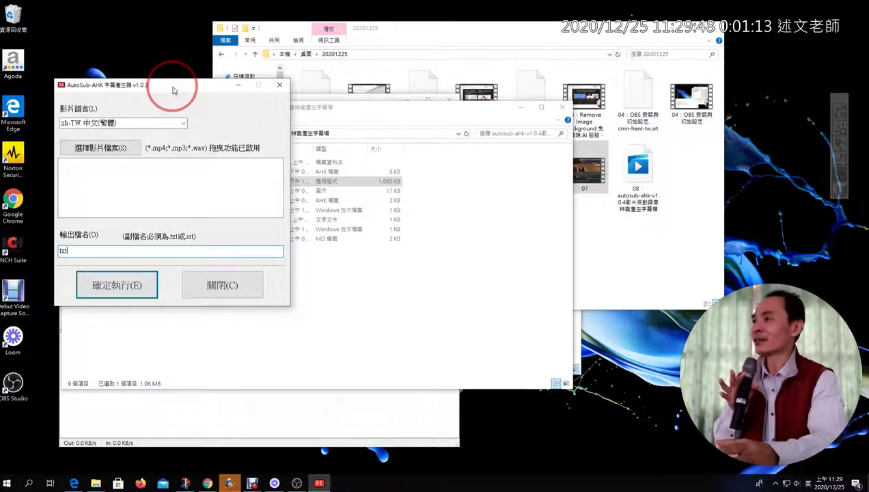
drag(466, 37, 675, 19)
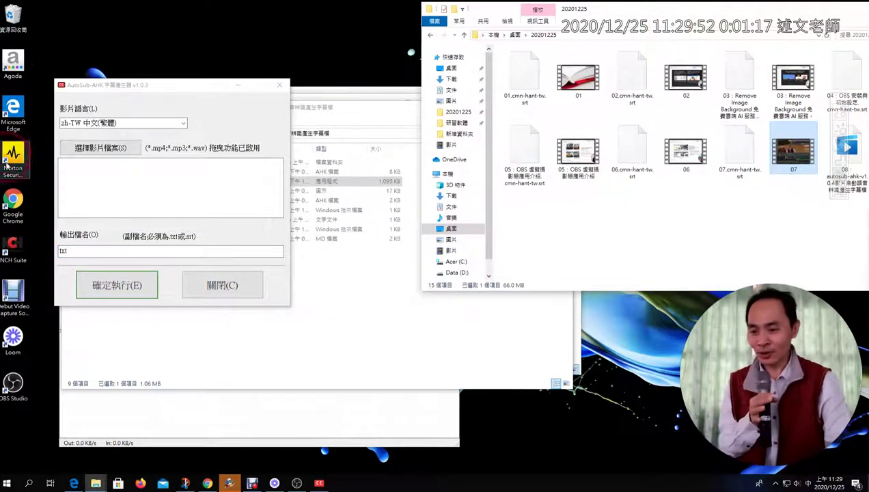
click(96, 482)
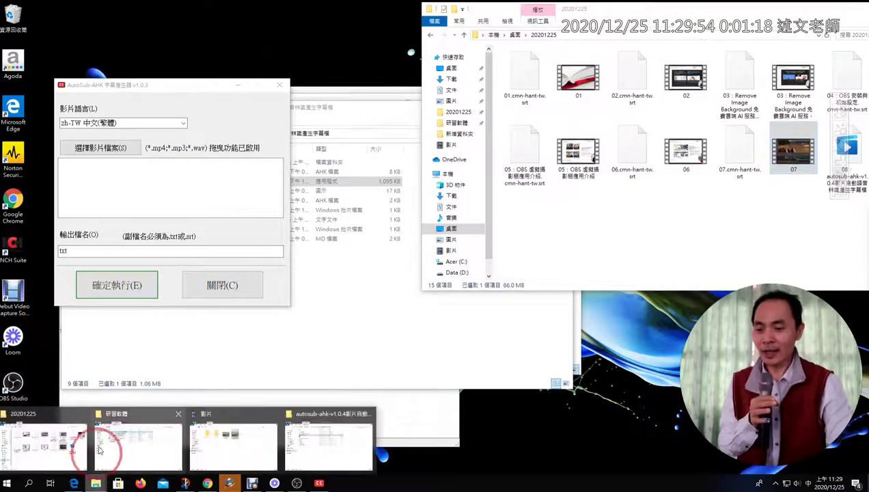
click(203, 444)
drag(359, 99, 586, 12)
click(581, 15)
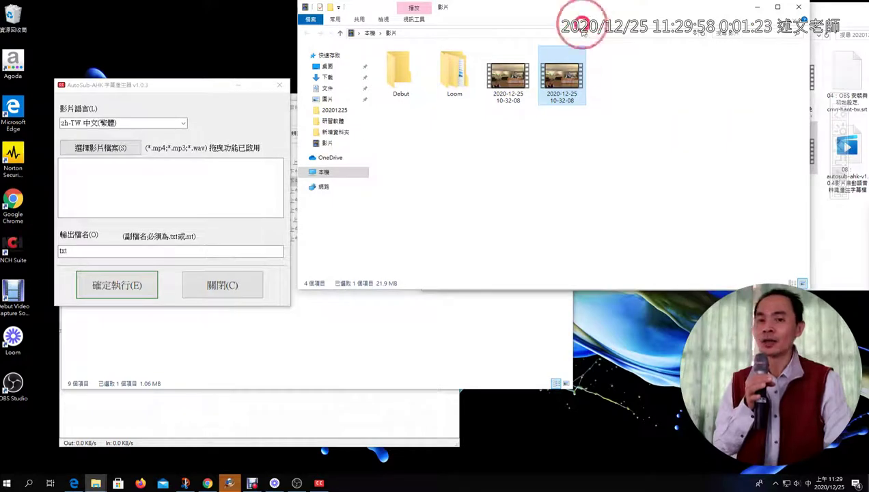
click(565, 96)
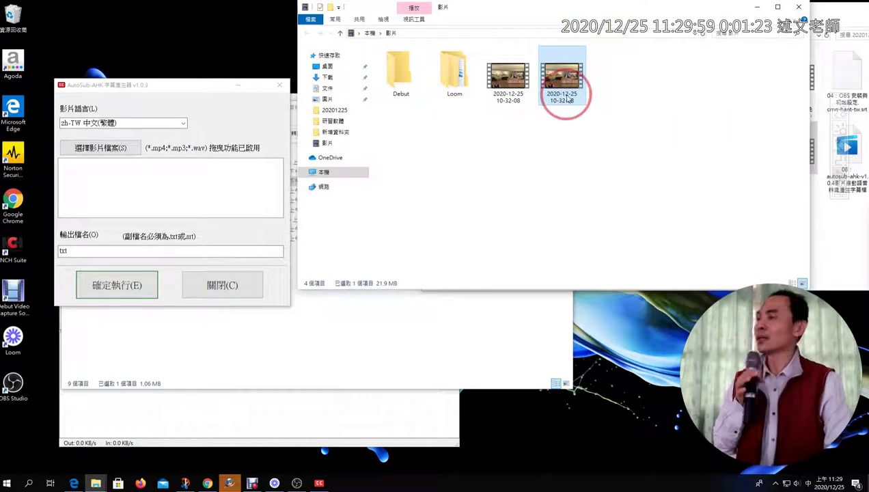
Switch to OBS Studio, look at its file commands for showing and remuxing recordings, and minimize it again
click(297, 483)
click(41, 18)
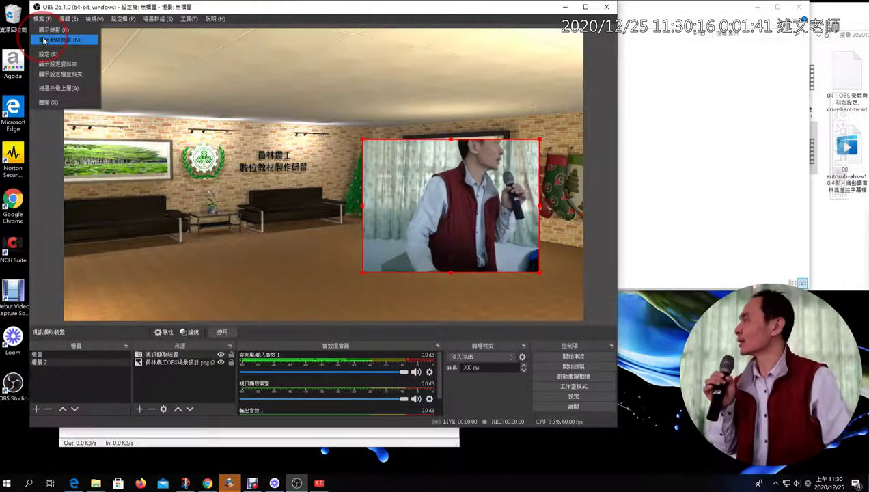
click(565, 13)
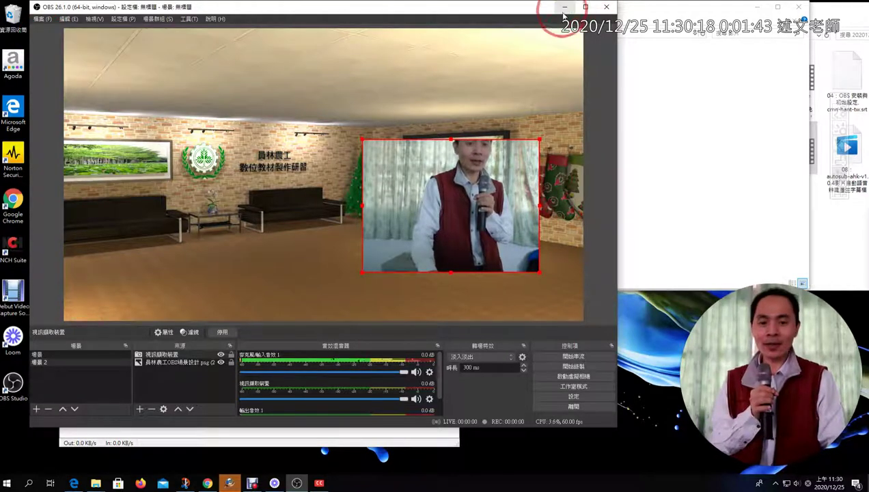
click(564, 8)
click(562, 80)
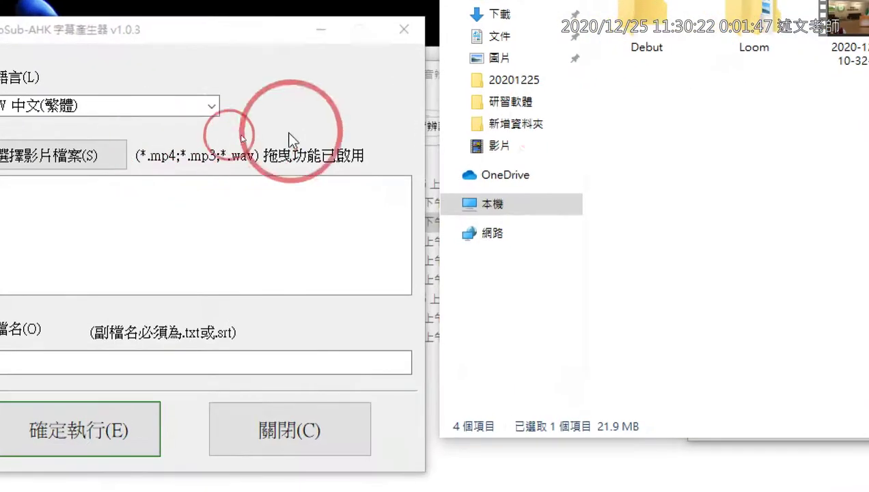
drag(759, 63, 0, 301)
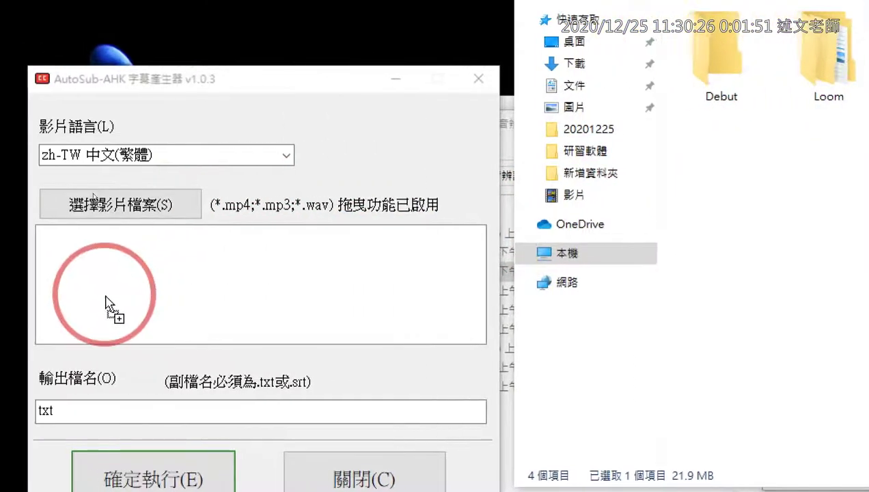
drag(106, 304, 107, 298)
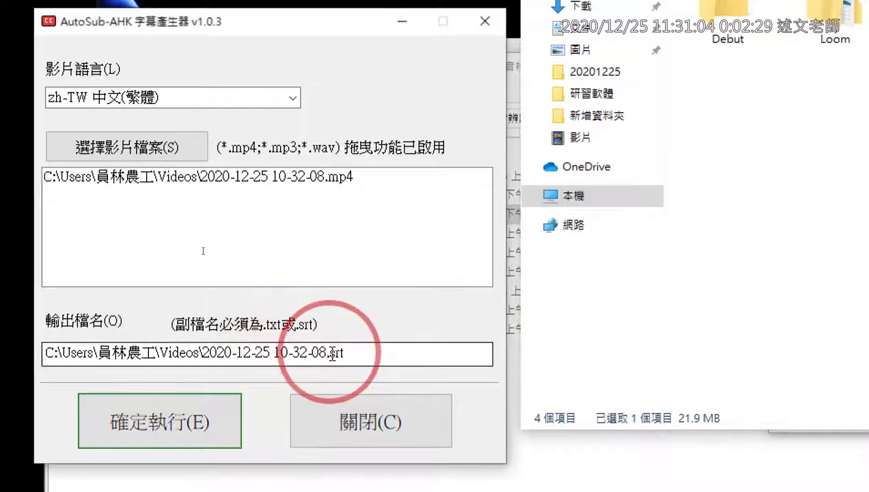
drag(331, 353, 349, 354)
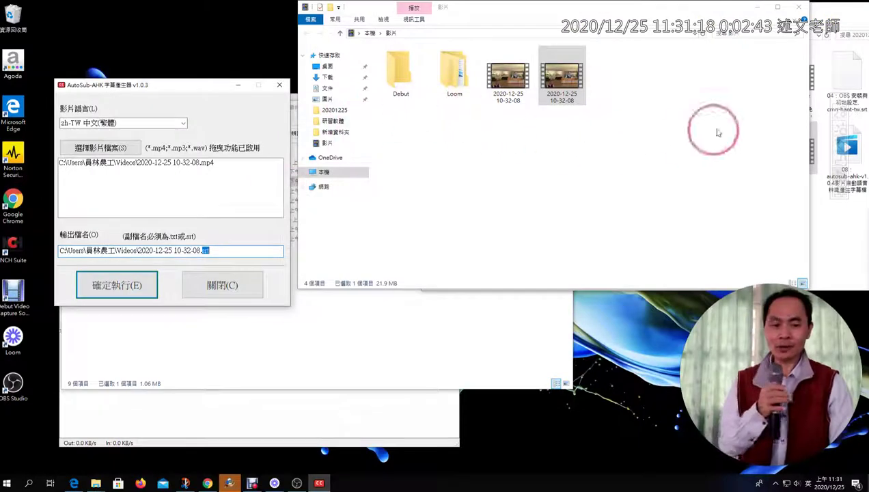
Open the 03:Remove Image Background subtitle file from the 20201225 folder in Notepad without making it the default for .srt files
double_click(829, 19)
drag(828, 19, 569, 43)
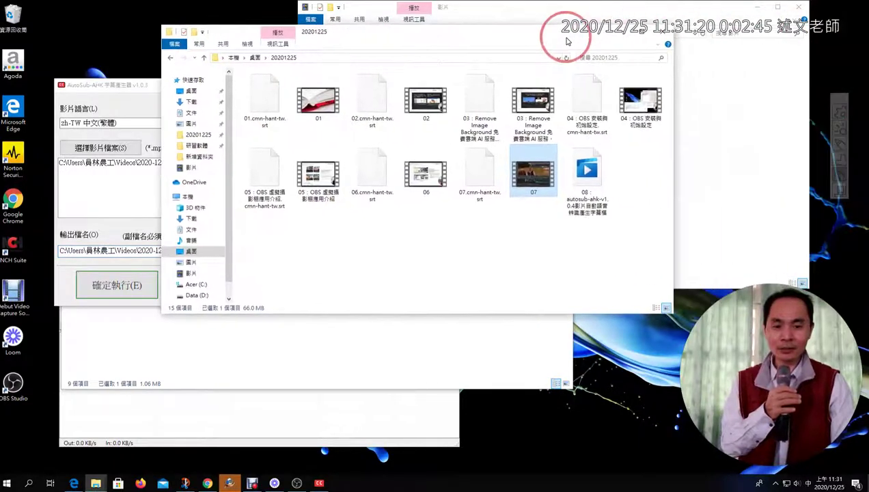
click(477, 100)
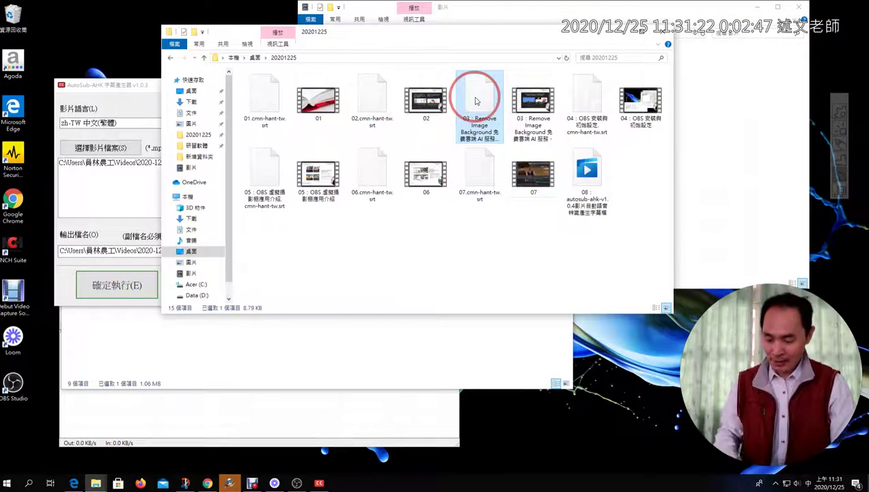
right_click(476, 99)
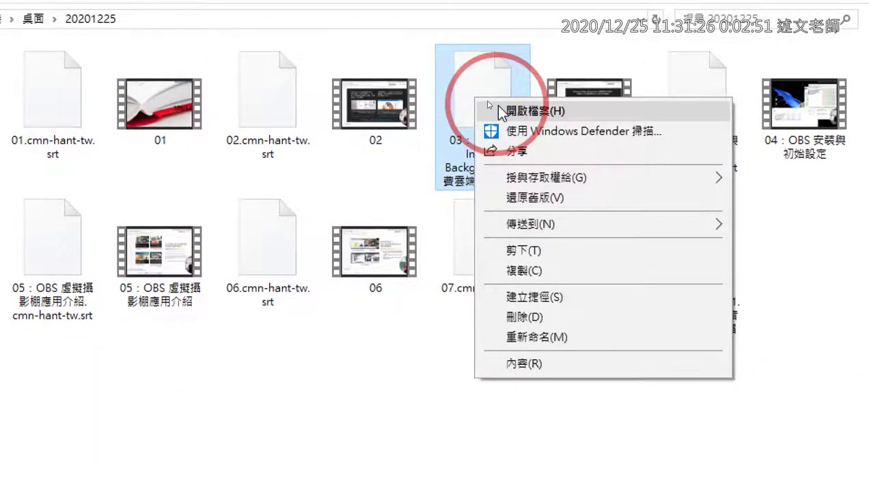
click(503, 111)
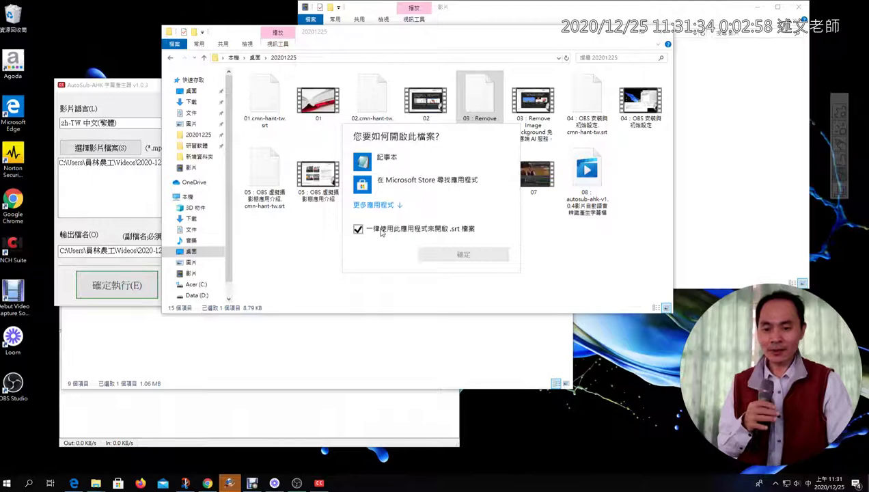
click(359, 229)
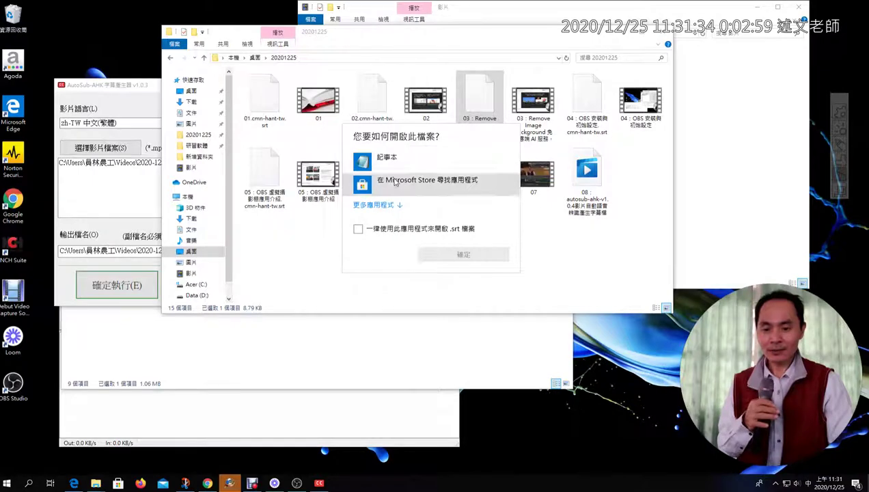
click(387, 159)
click(424, 254)
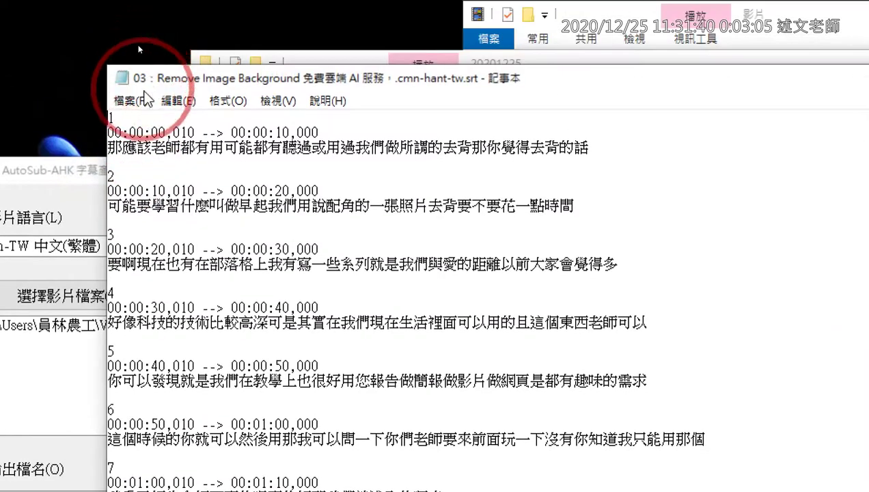
Examine the numbered entries and time codes of the subtitle file, highlight the third entry's time code, and close the file
click(116, 132)
click(207, 147)
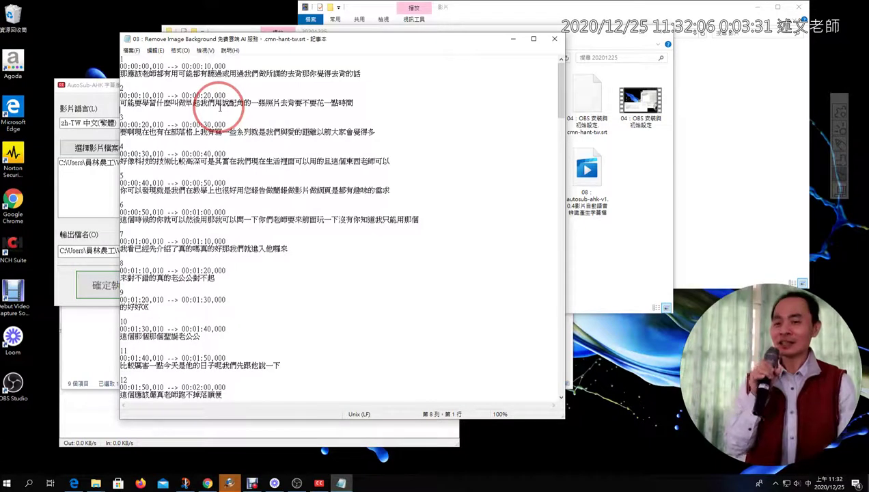
drag(226, 125, 120, 125)
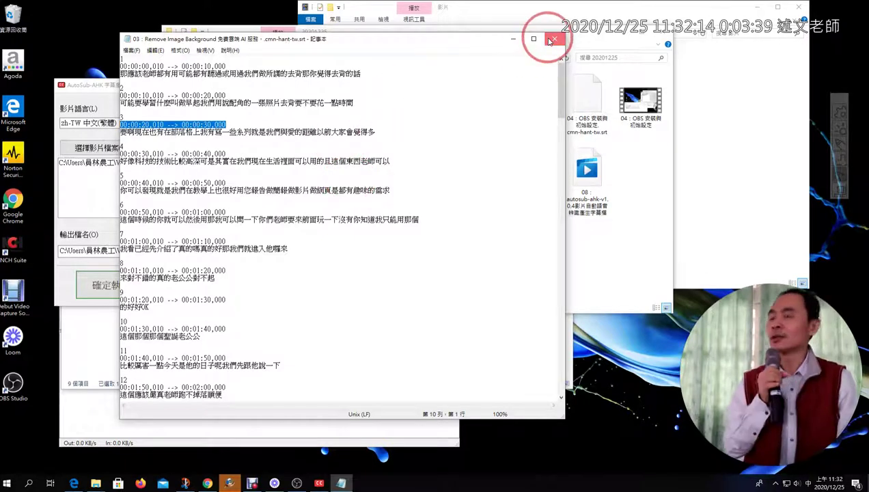
click(551, 41)
Run AutoSub-AHK to generate the subtitle file for the loaded video
click(140, 85)
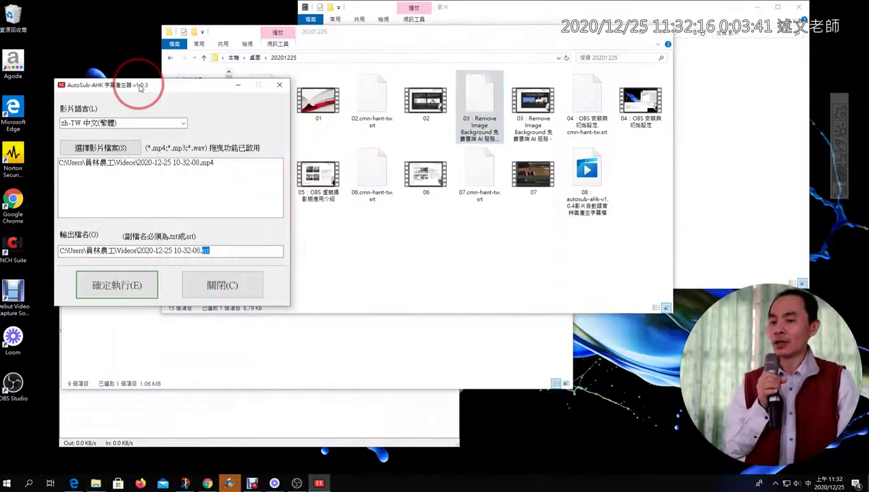
click(134, 280)
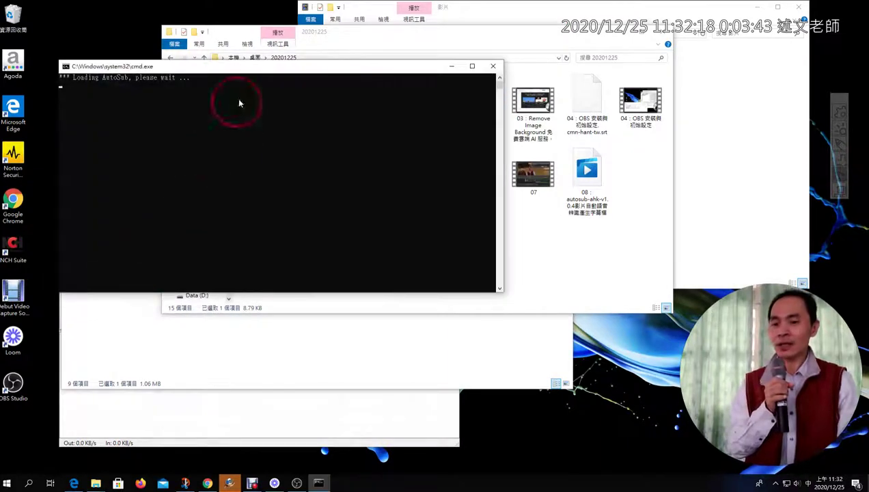
drag(247, 70, 248, 35)
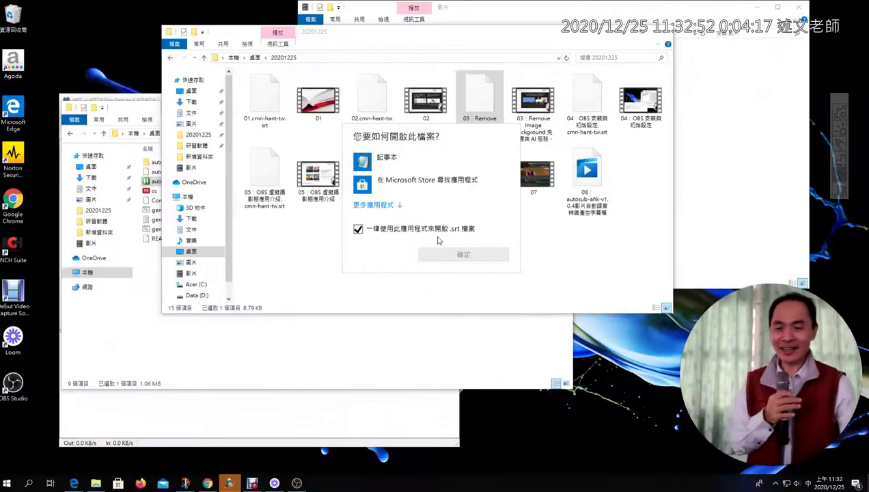
Open the generated subtitle file in Notepad without making it the default for .srt files, review its text, and close it
click(386, 157)
click(358, 229)
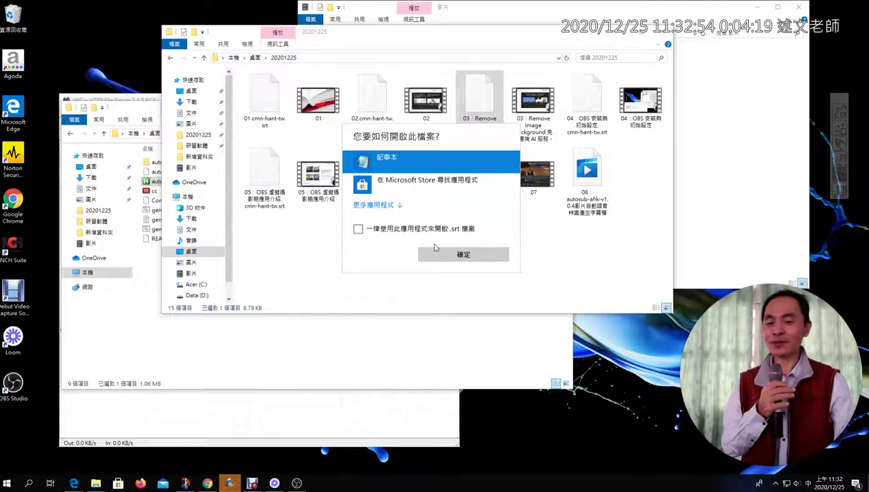
click(445, 257)
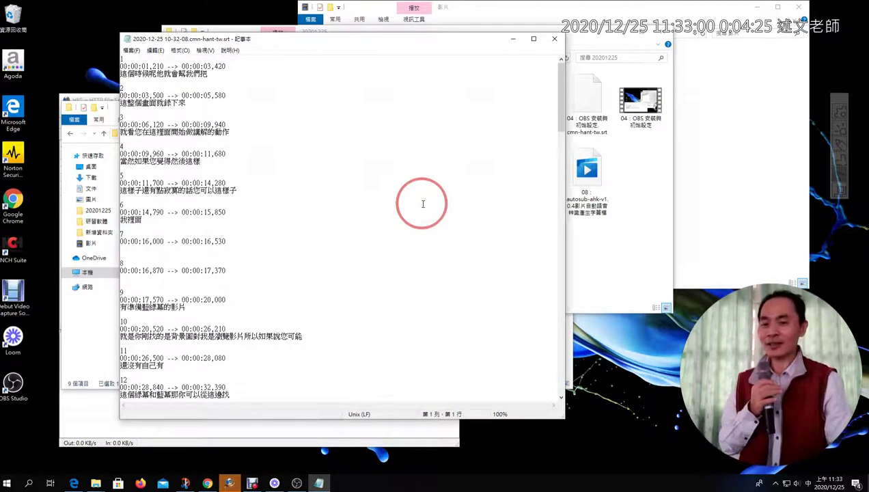
click(559, 42)
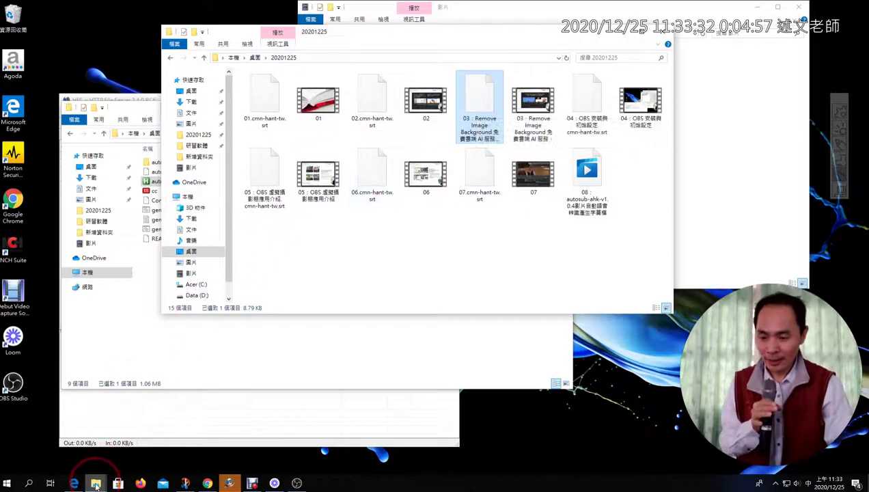
Switch to Chrome and open the caption track management for 06.mp4 in the Google Drive folder 第一天 1225
click(206, 484)
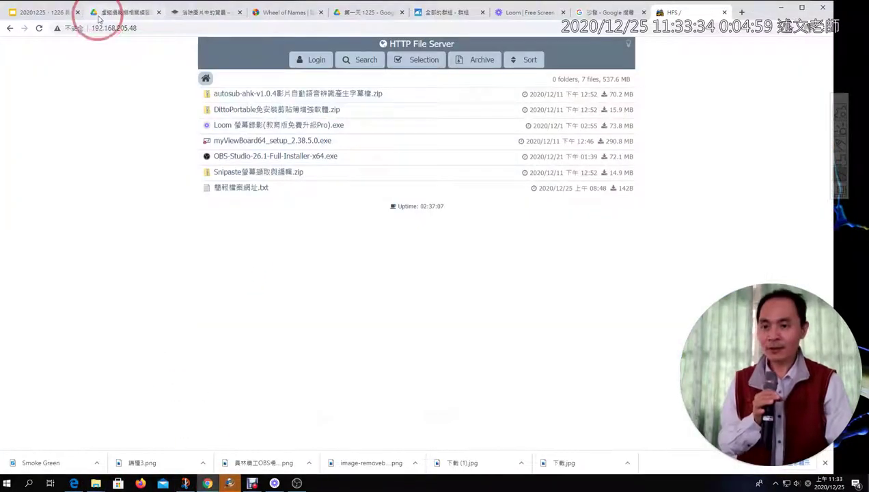
click(359, 15)
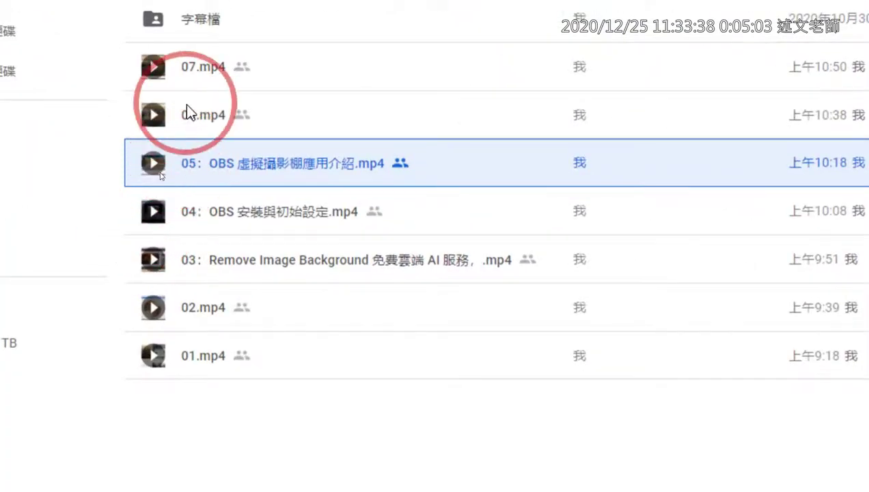
click(191, 114)
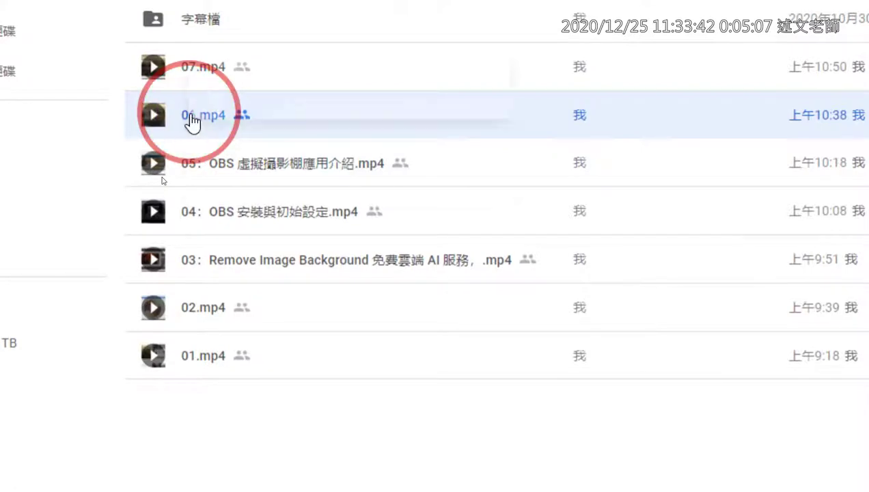
right_click(192, 121)
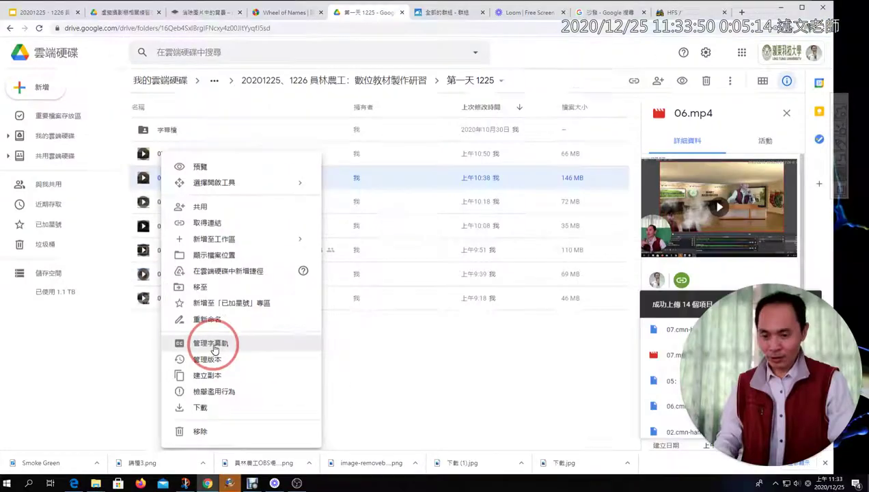
click(296, 359)
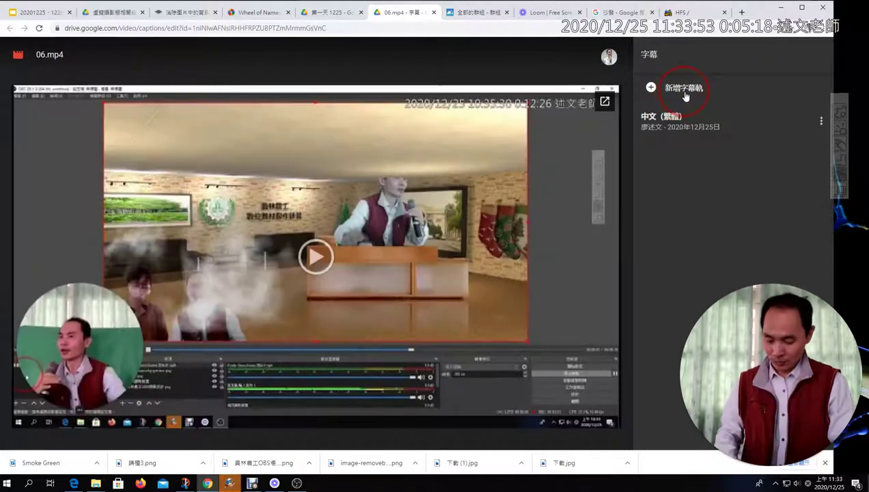
Select 07.cmn-hant-tw.srt from Google Drive as the file for a new caption track on 06.mp4, and cancel the selection
click(684, 91)
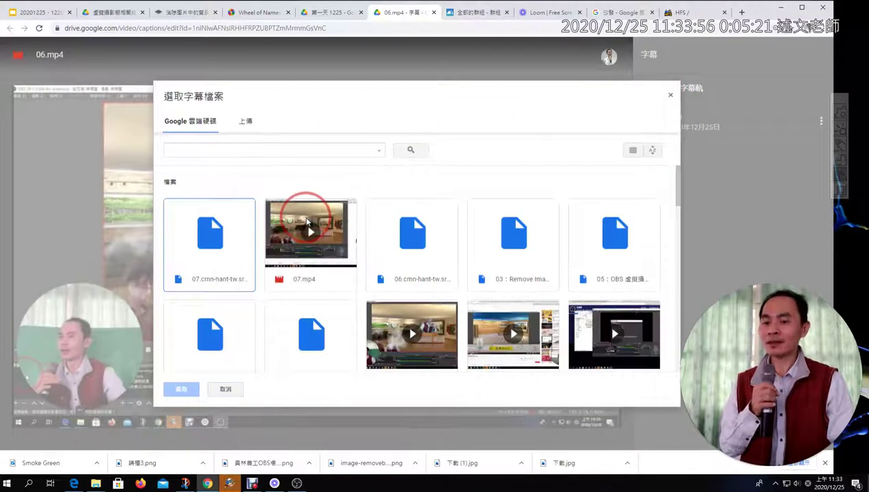
click(213, 241)
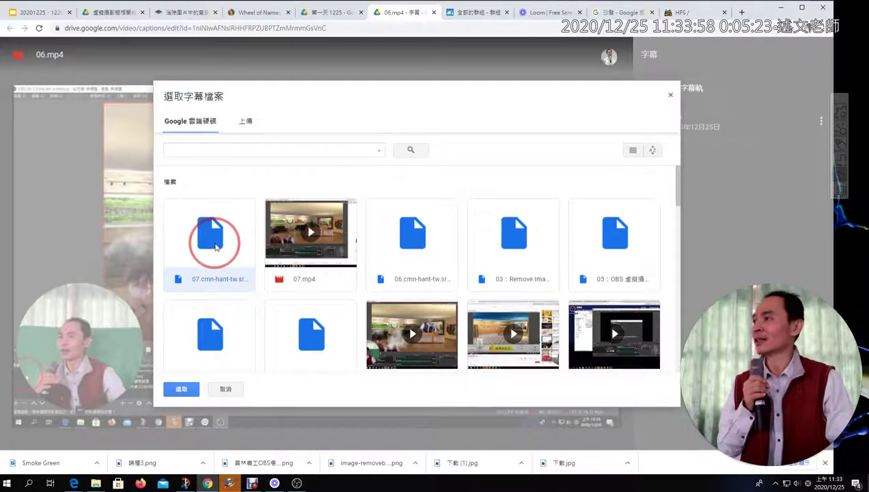
click(669, 98)
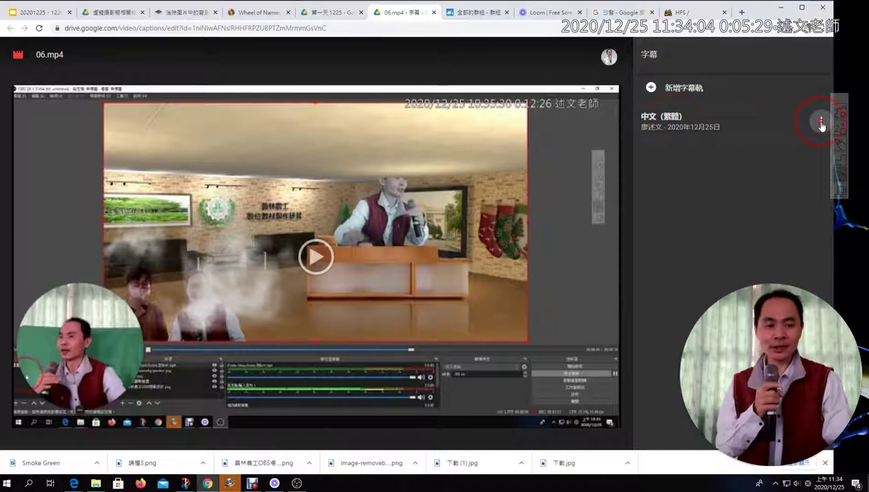
Open the existing caption track of 06.mp4 for editing and choose 中文（繁體） as its language
click(821, 121)
click(792, 146)
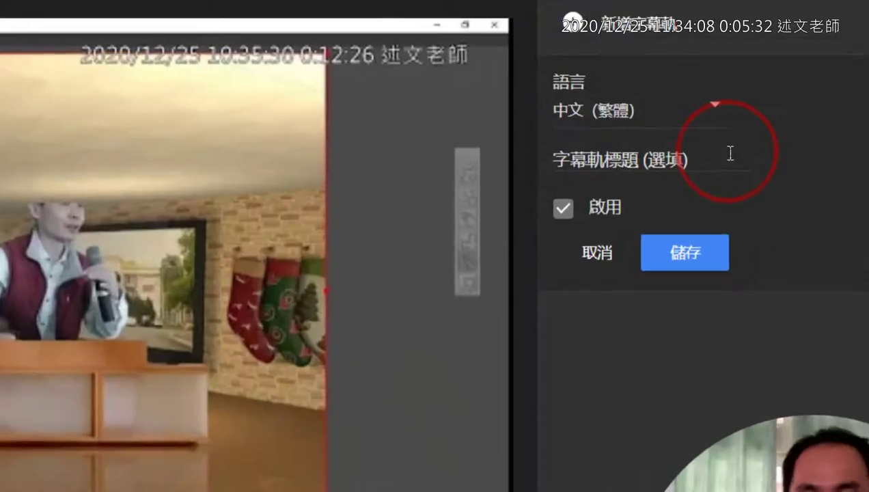
click(714, 104)
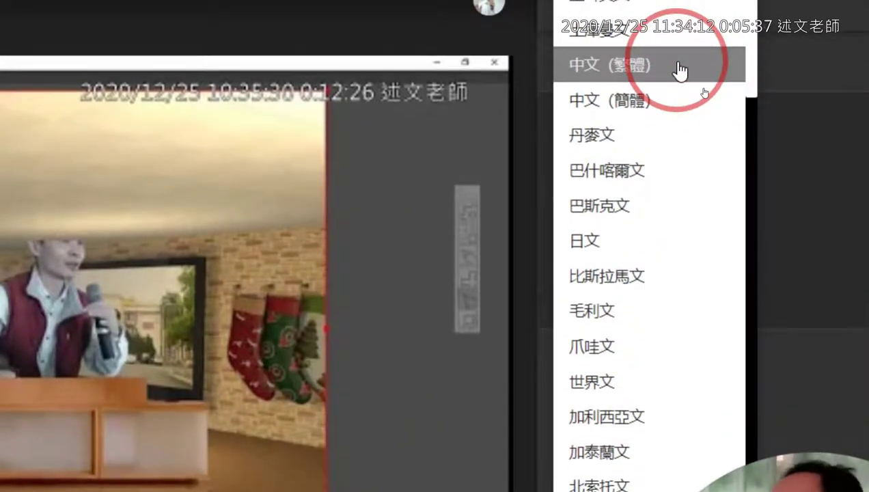
click(680, 70)
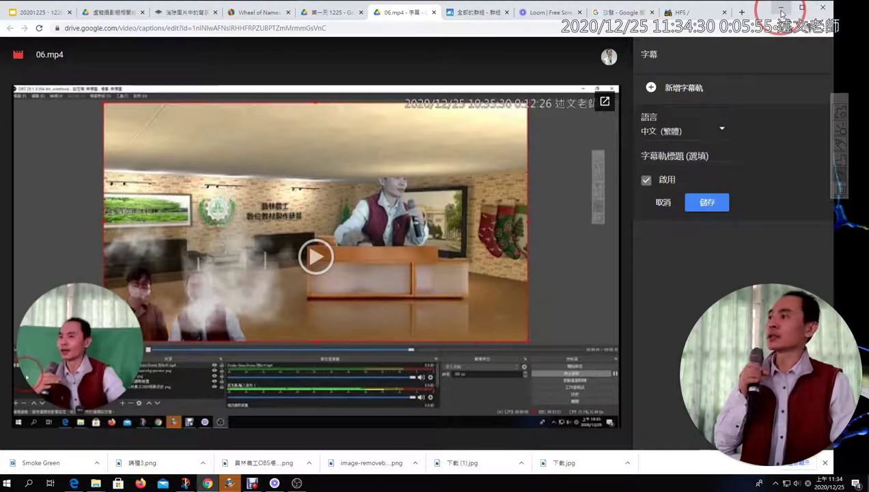
Switch to the 20201225 folder and open the 03：Remove Image Background subtitle file in Notepad without making it the default for .srt files
click(782, 10)
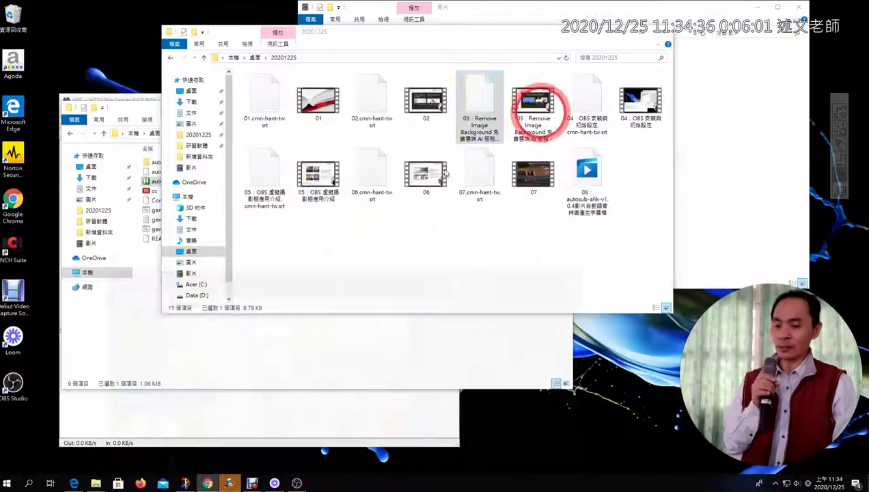
right_click(486, 100)
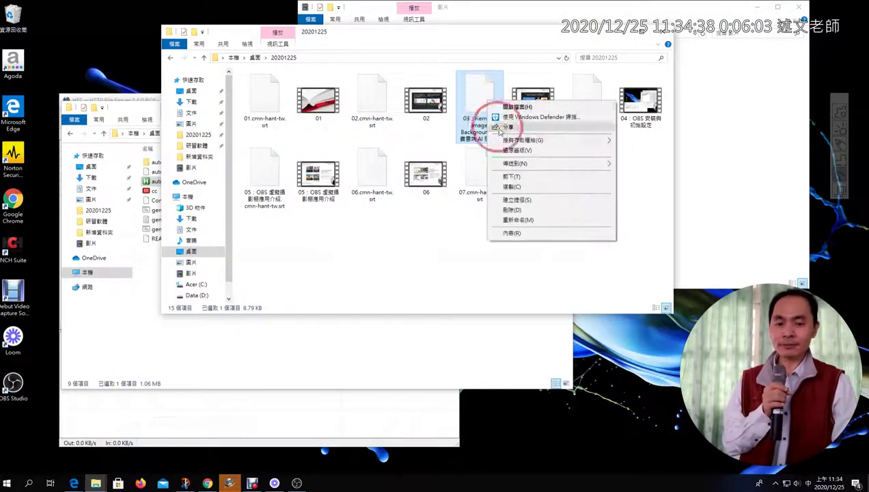
click(518, 105)
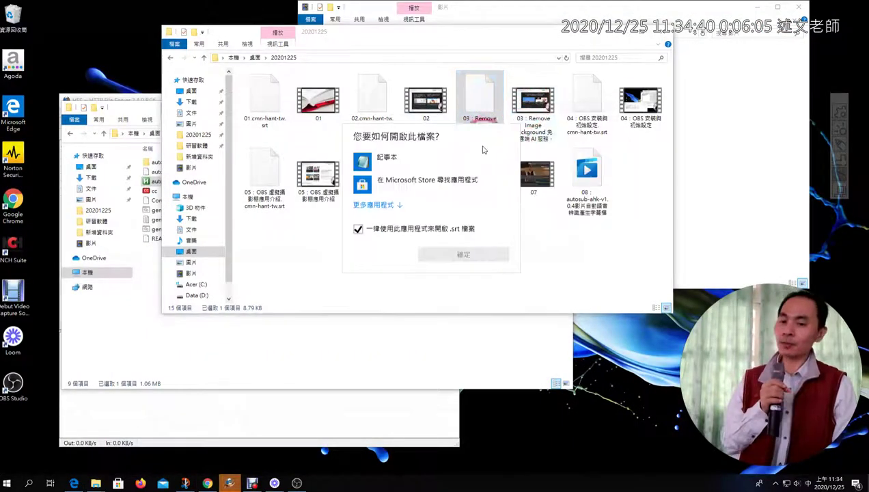
click(428, 168)
click(384, 229)
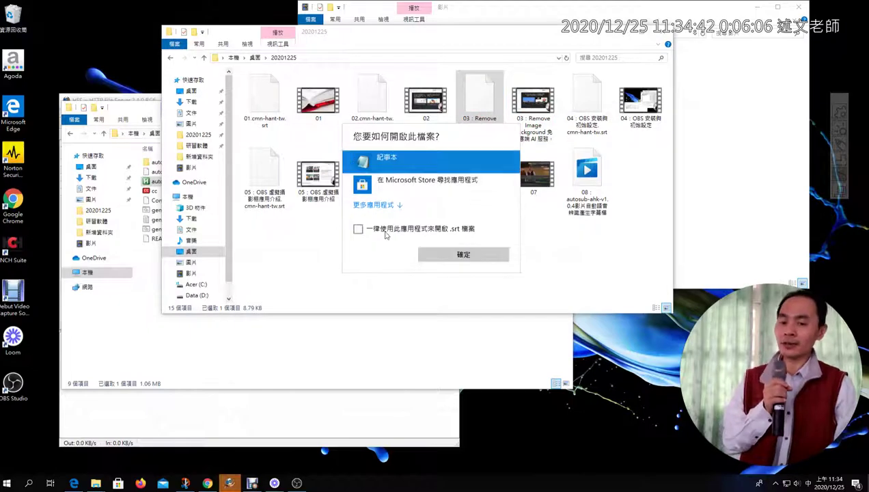
click(456, 257)
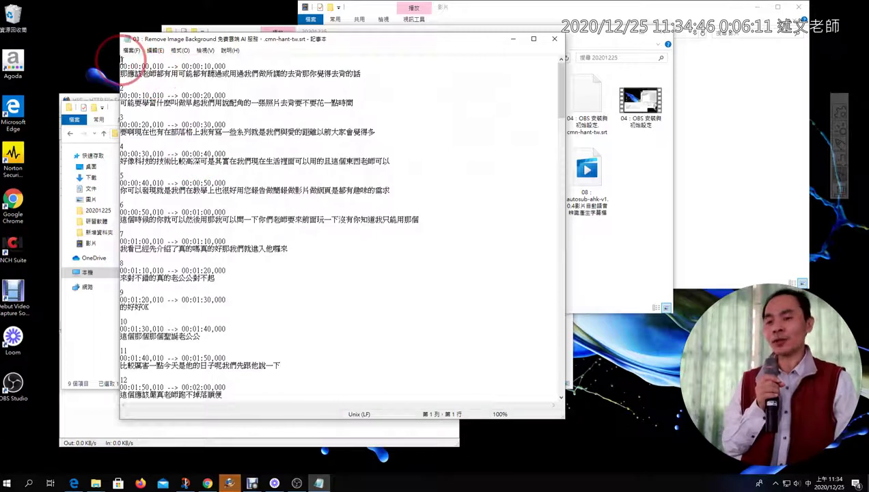
Examine the first subtitle entry's text and end time, highlighting a digit of the end time and clearing the highlight
click(330, 72)
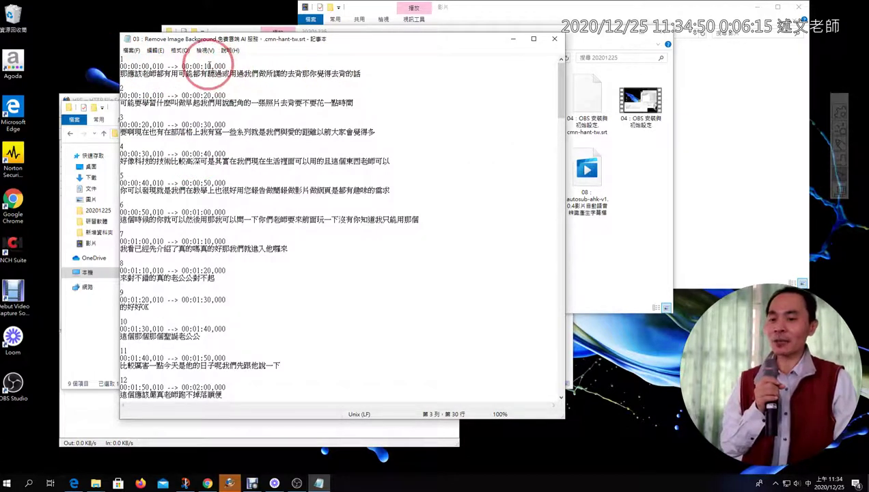
drag(206, 66, 212, 66)
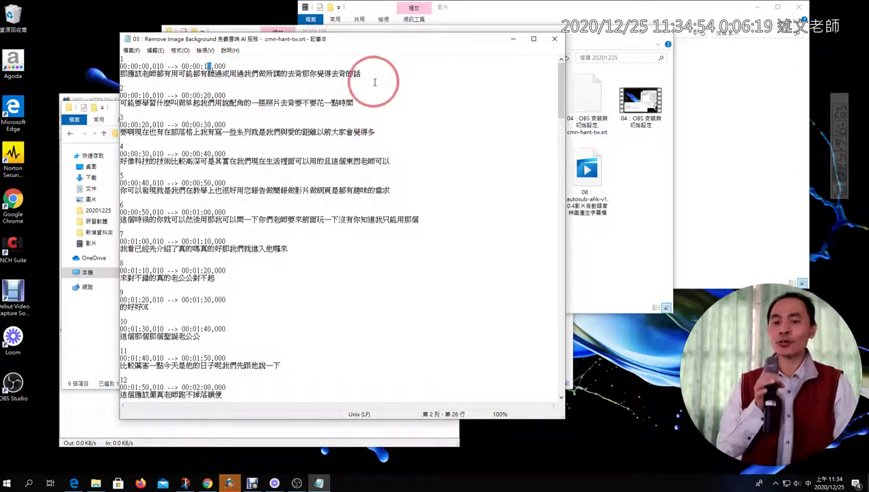
click(181, 80)
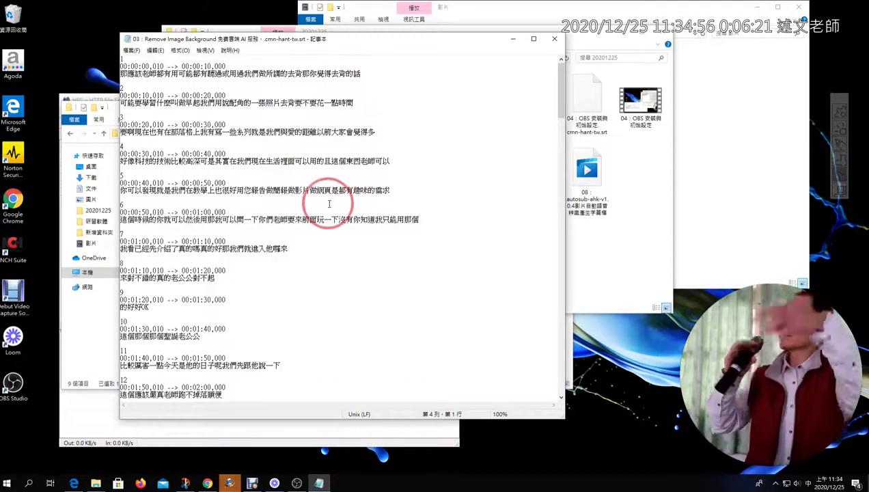